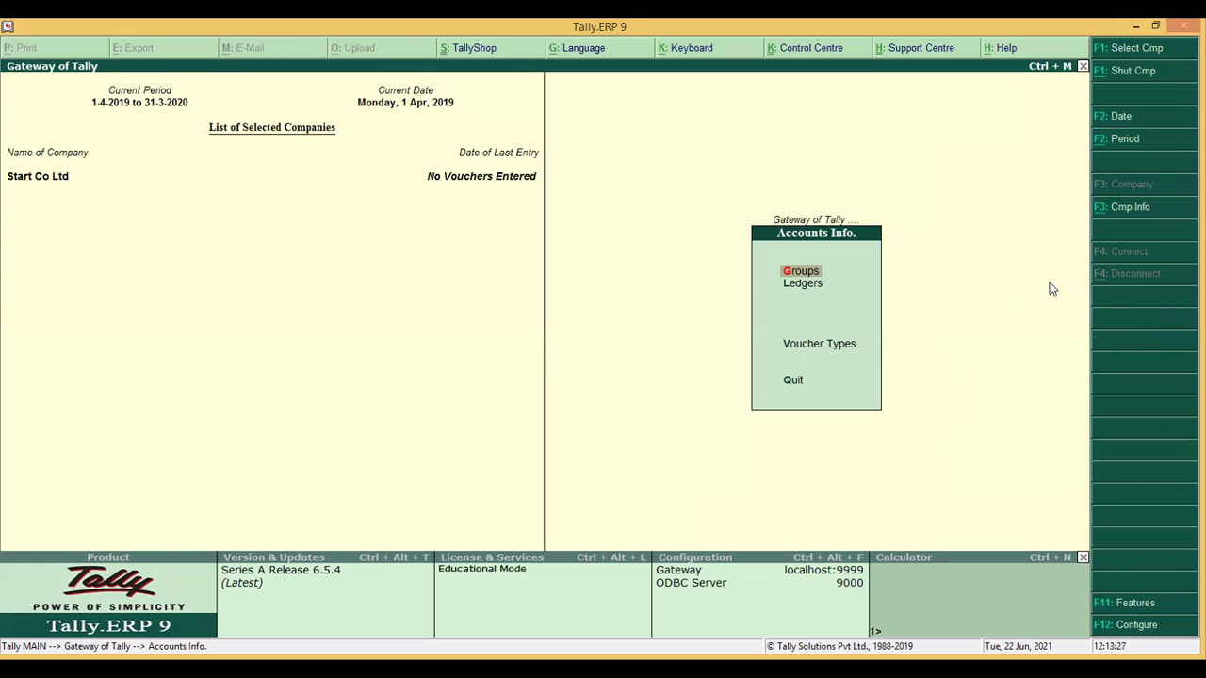
- Start creating a single ledger named "Telephone A/c" and leave its alias blank
key("Down")
key("Return")
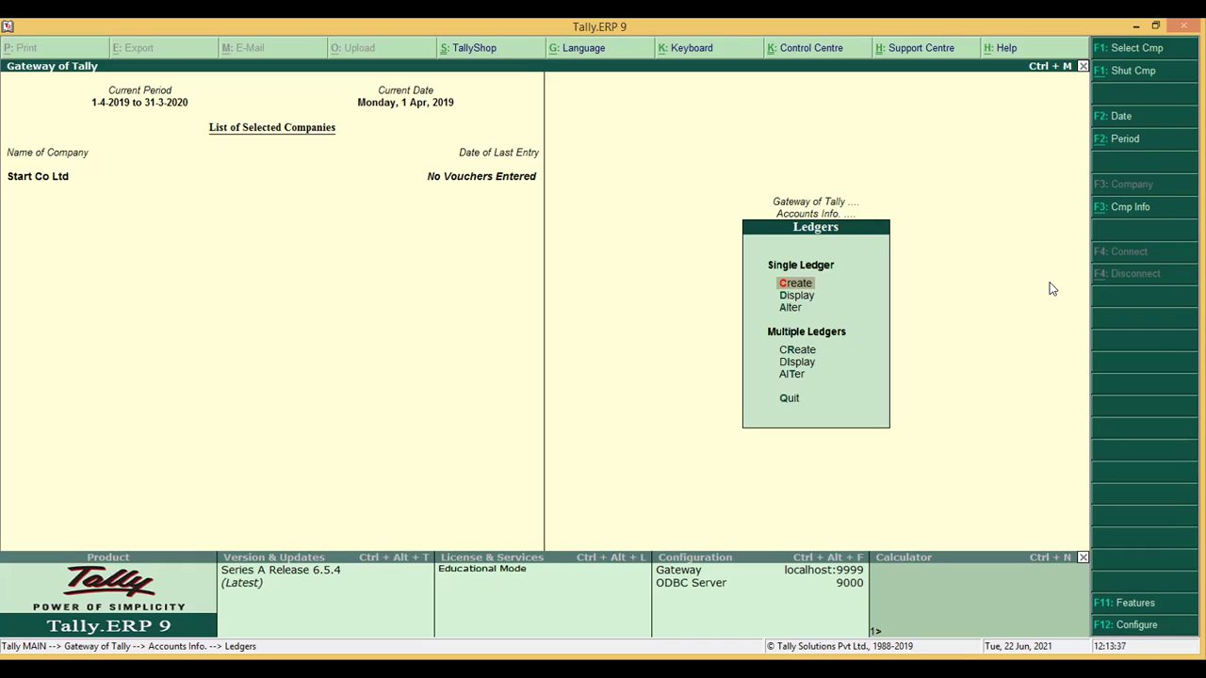
key("Down")
key("Up")
left_click(787, 283)
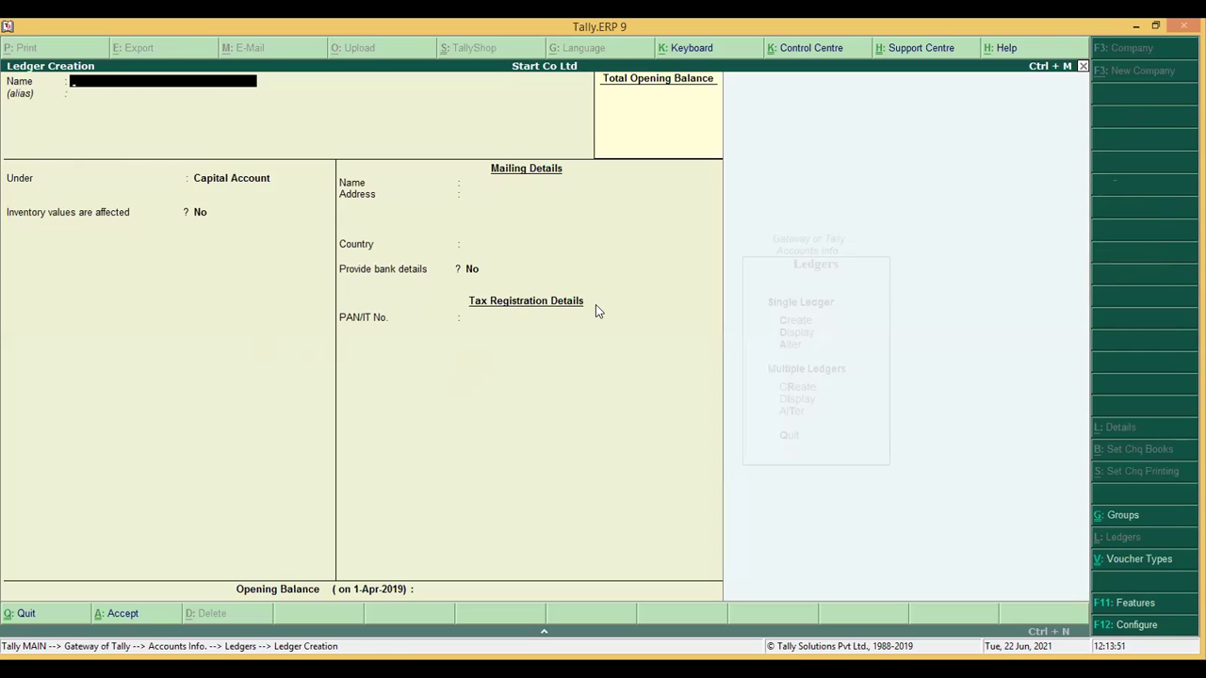
type("Telephone A/c")
key("Return")
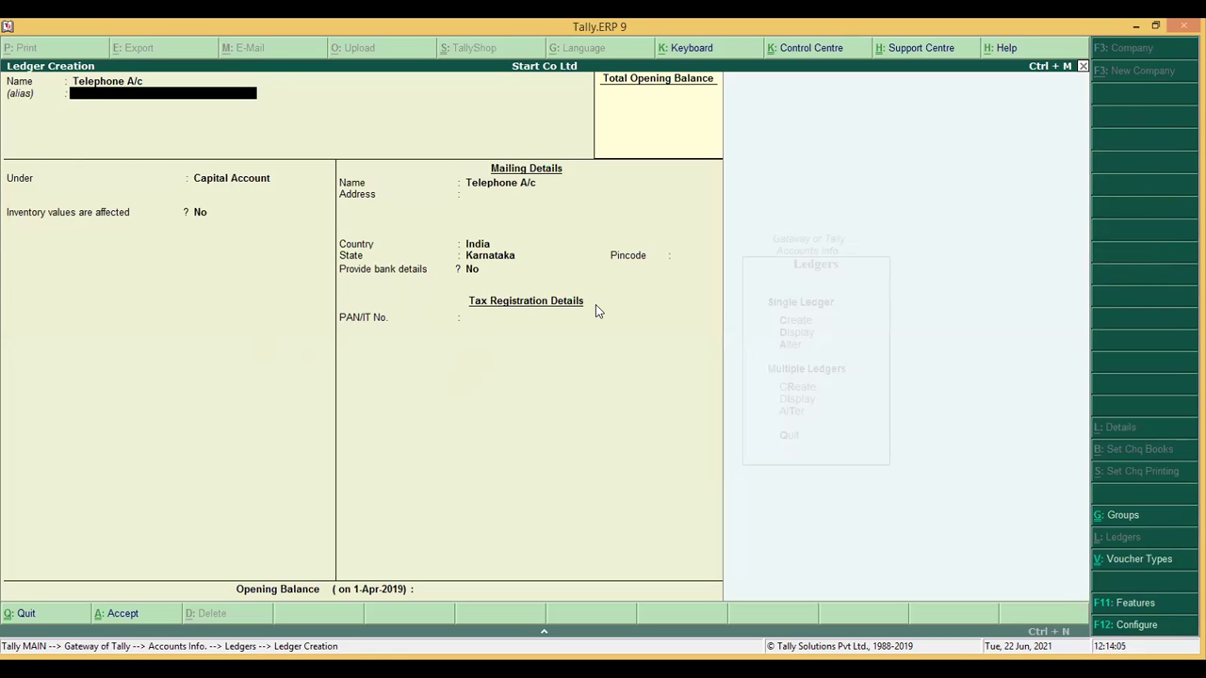
key("Return")
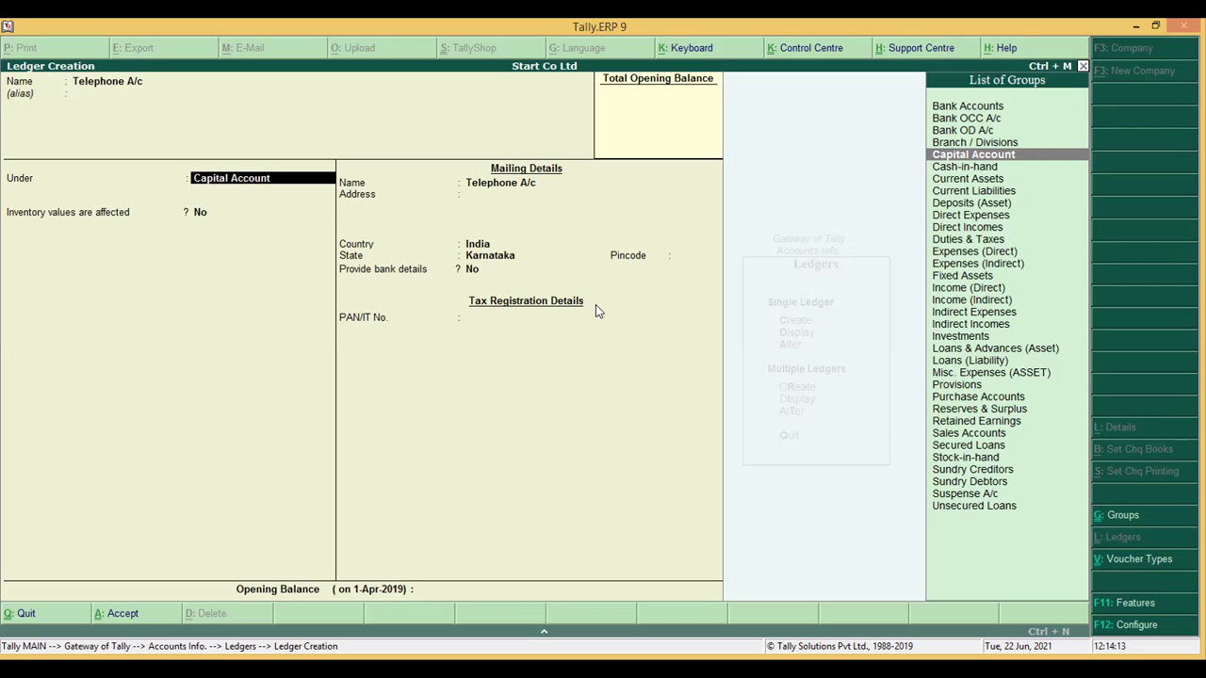
- Assign the Telephone A/c ledger to the Indirect Expenses group
key("Down")
key("Down")
key("Down")
key("Down")
key("Down")
key("Down")
key("Down")
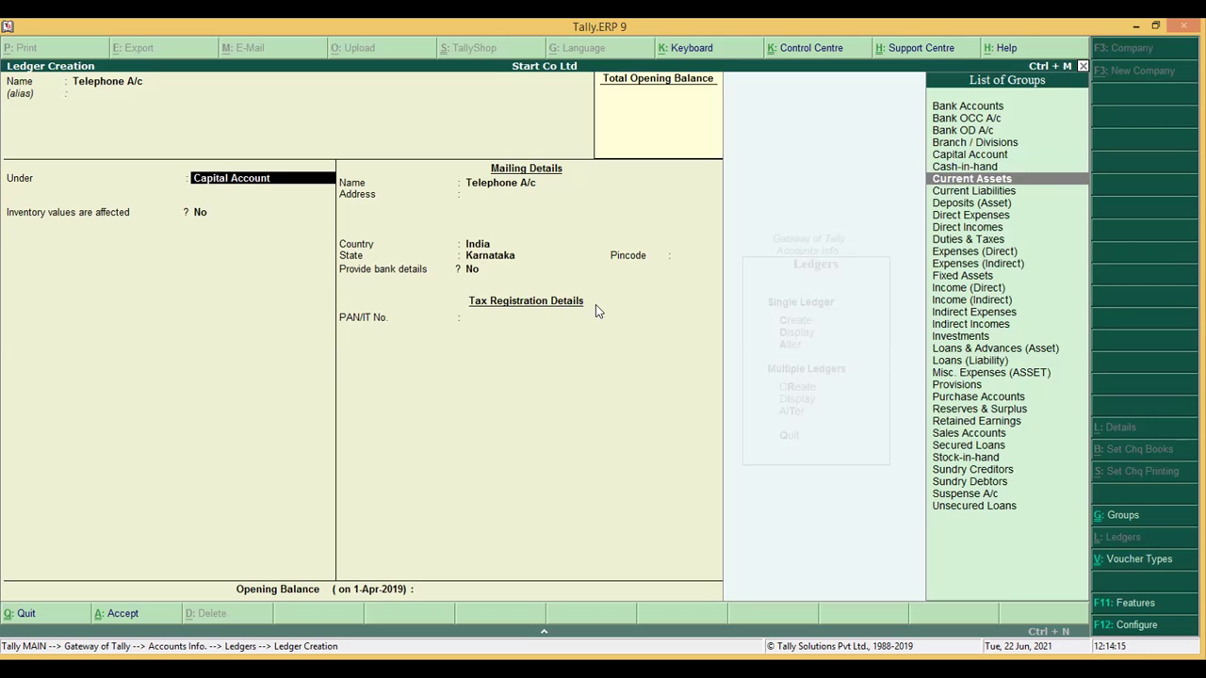
key("Down")
key("Down")
key("Down")
key("Down")
key("Down")
key("Down")
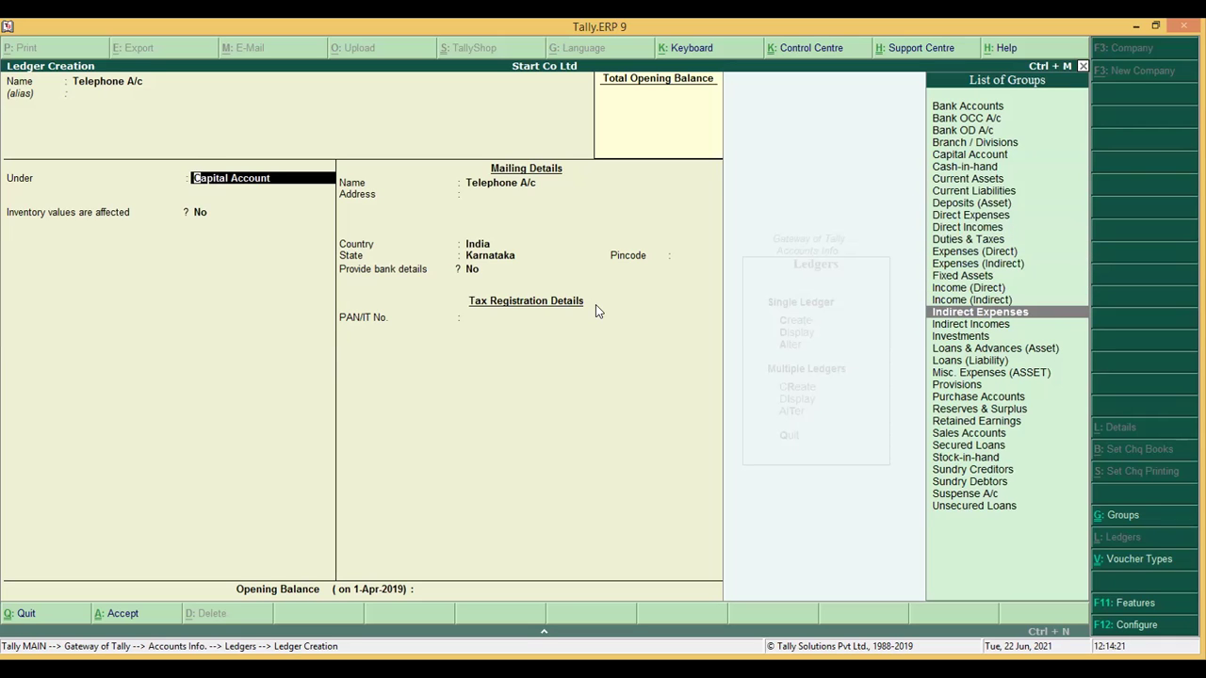
key("Return")
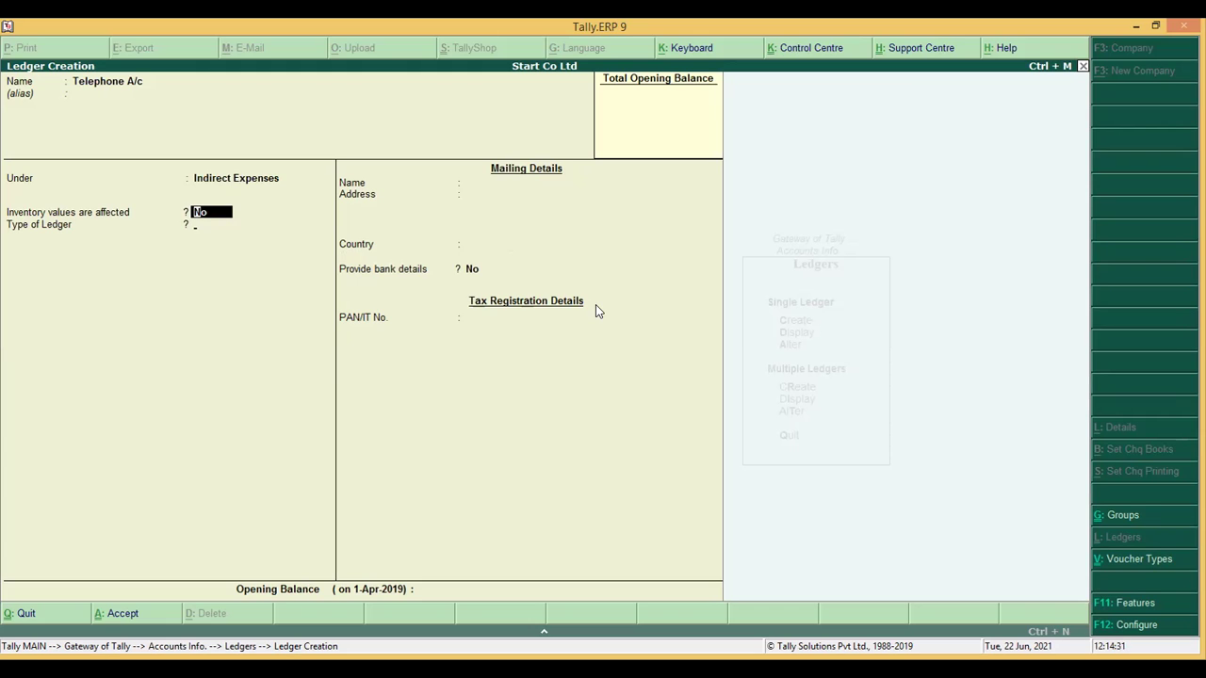
- Keep inventory values affected at No, set the type of ledger to Not Applicable, and leave bank details at No
key("Return")
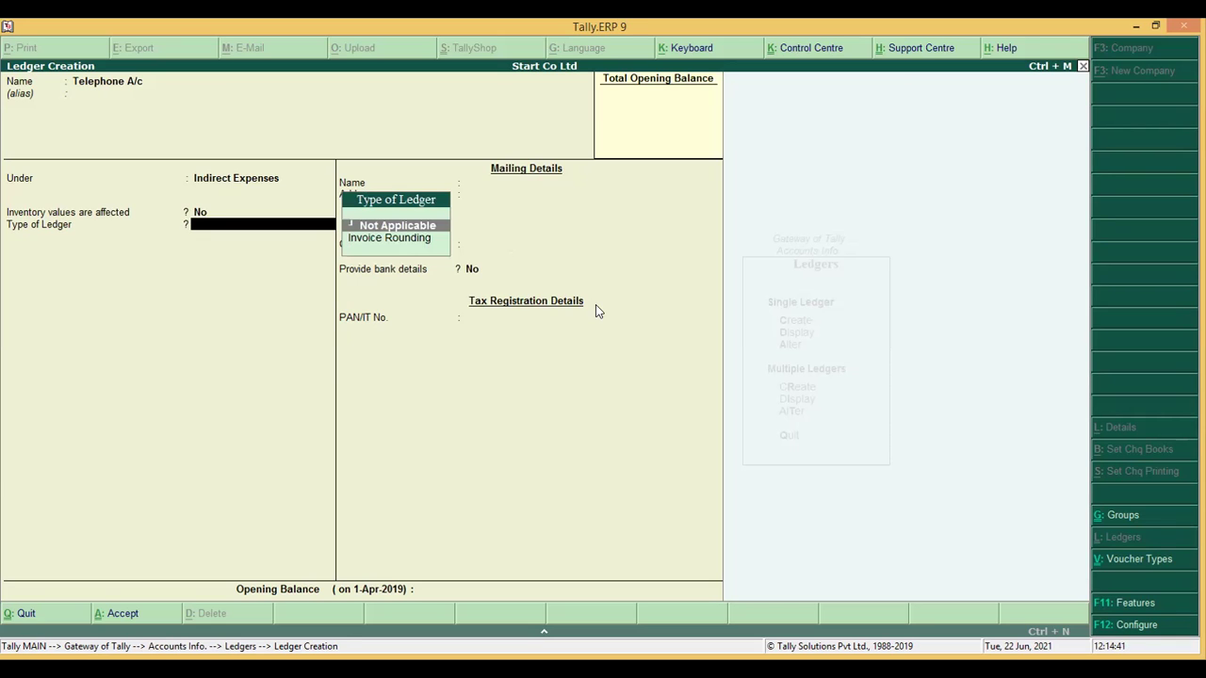
key("Return")
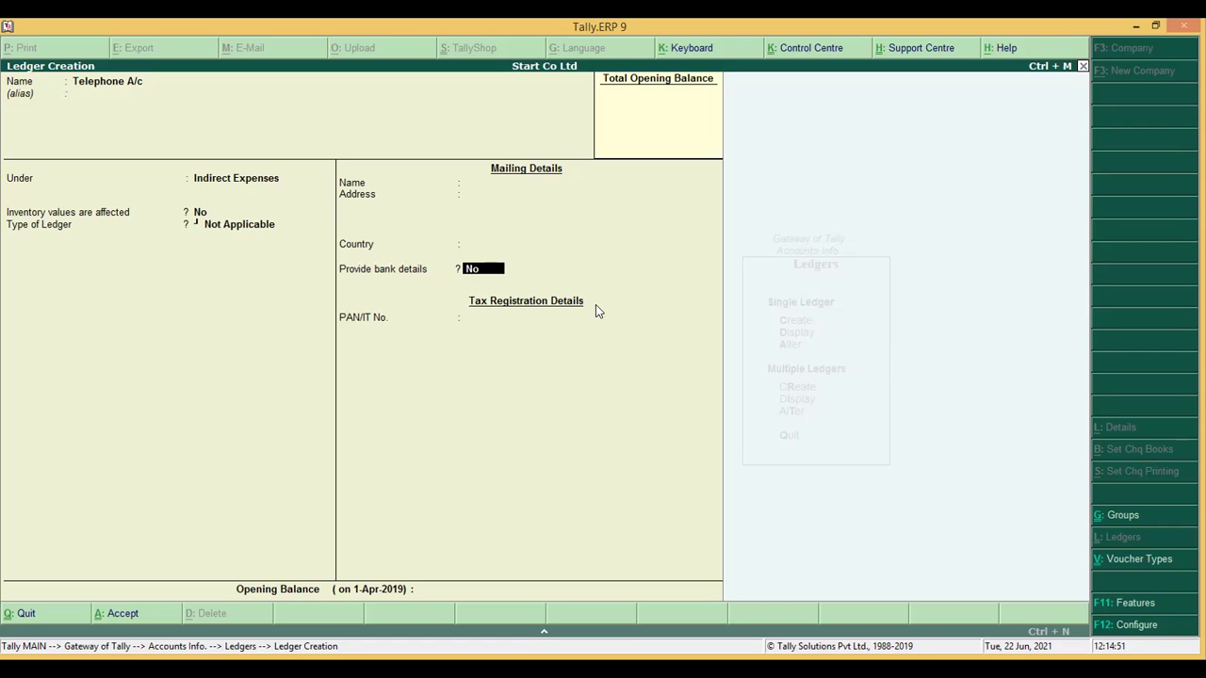
key("Return")
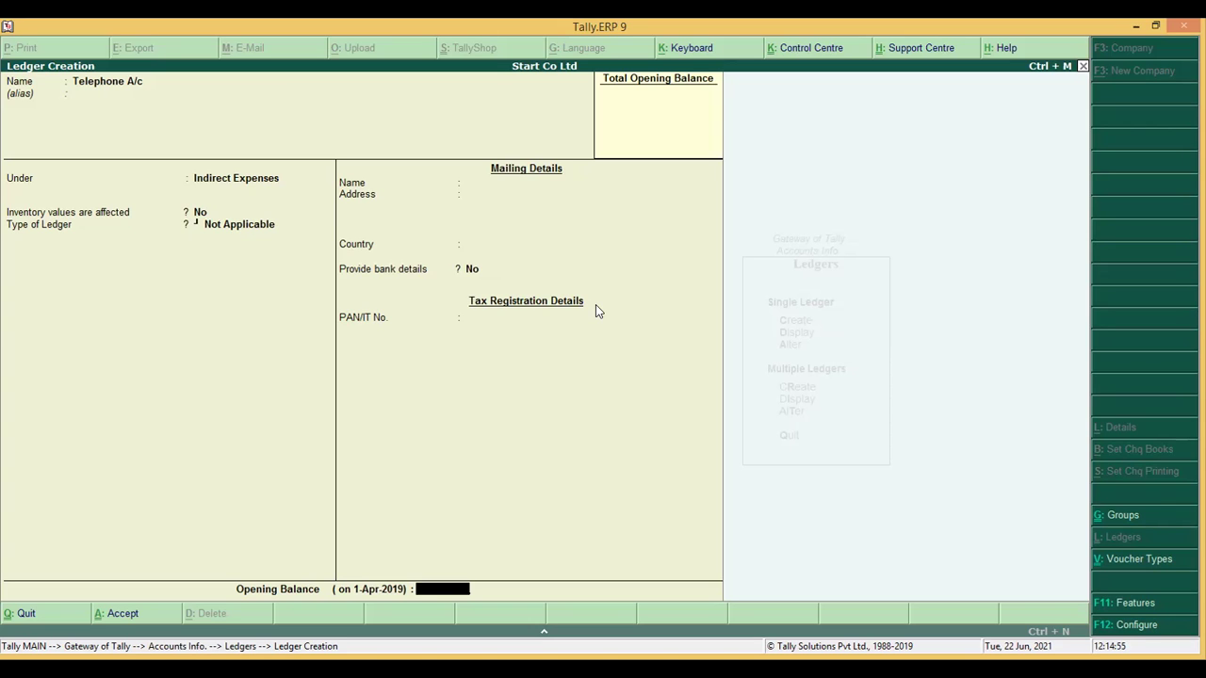
- Enter a debit opening balance of 500 for Telephone A/c and save the ledger
type("500")
key("Return")
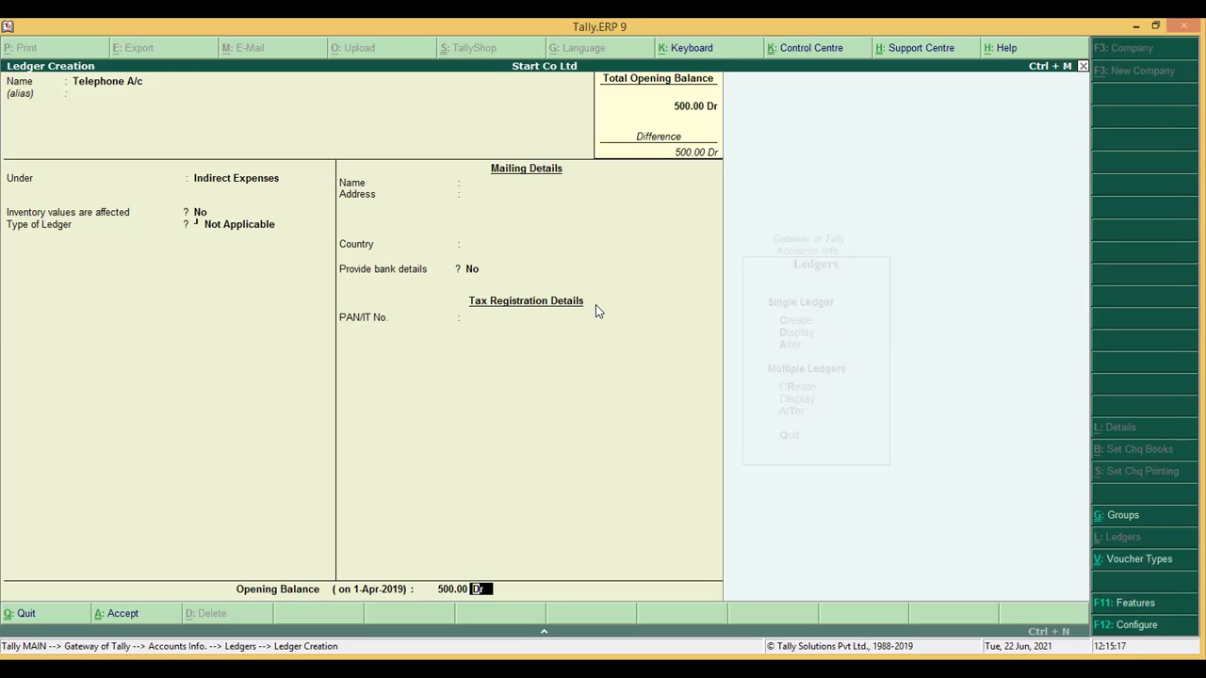
key("Return")
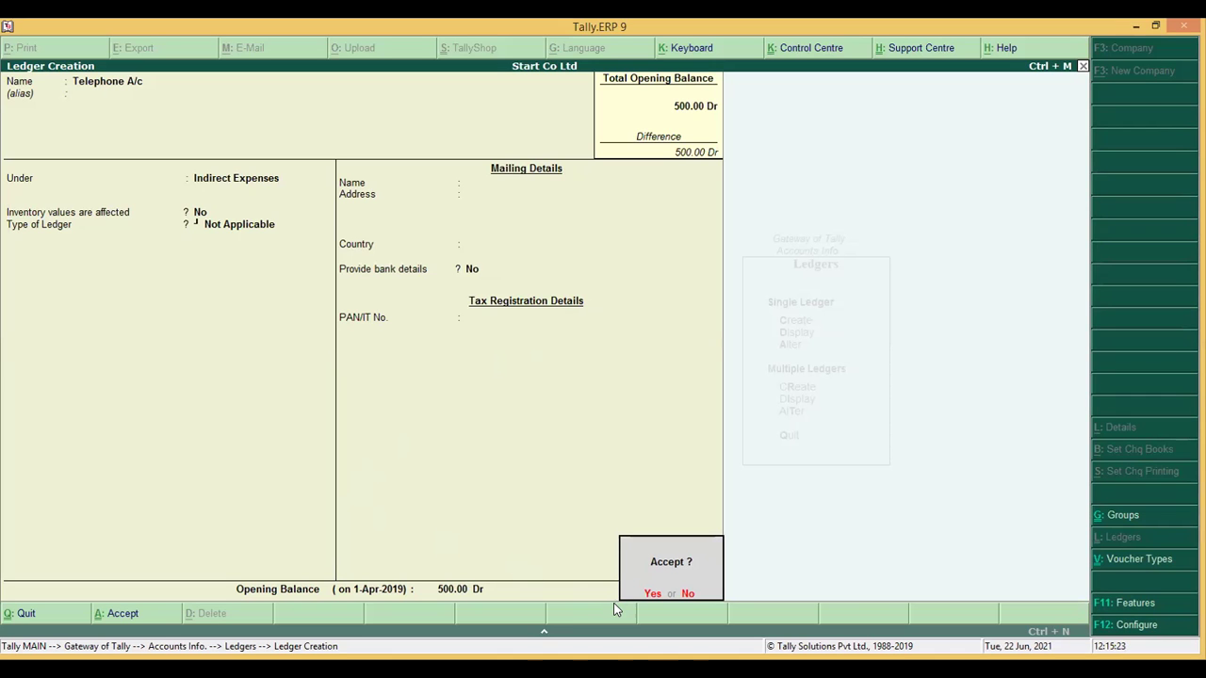
left_click(649, 592)
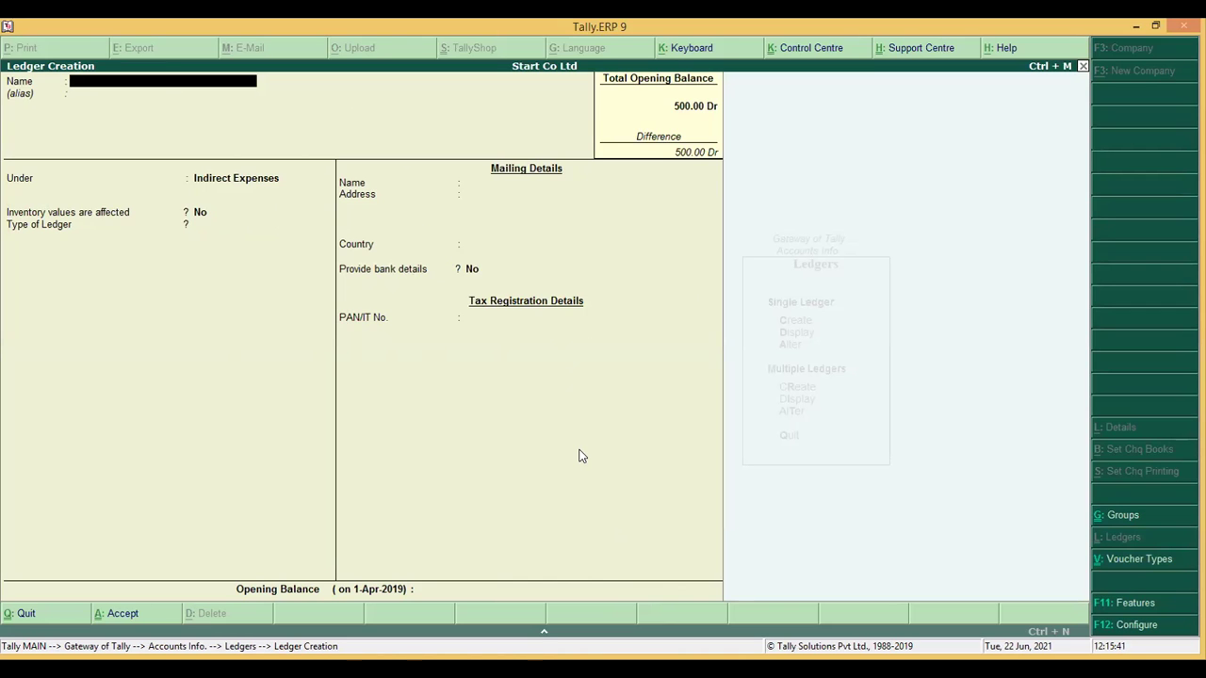
- Name the new ledger "Interest Received A/c" and leave its alias blank
type("nterest Received A/c")
key("Return")
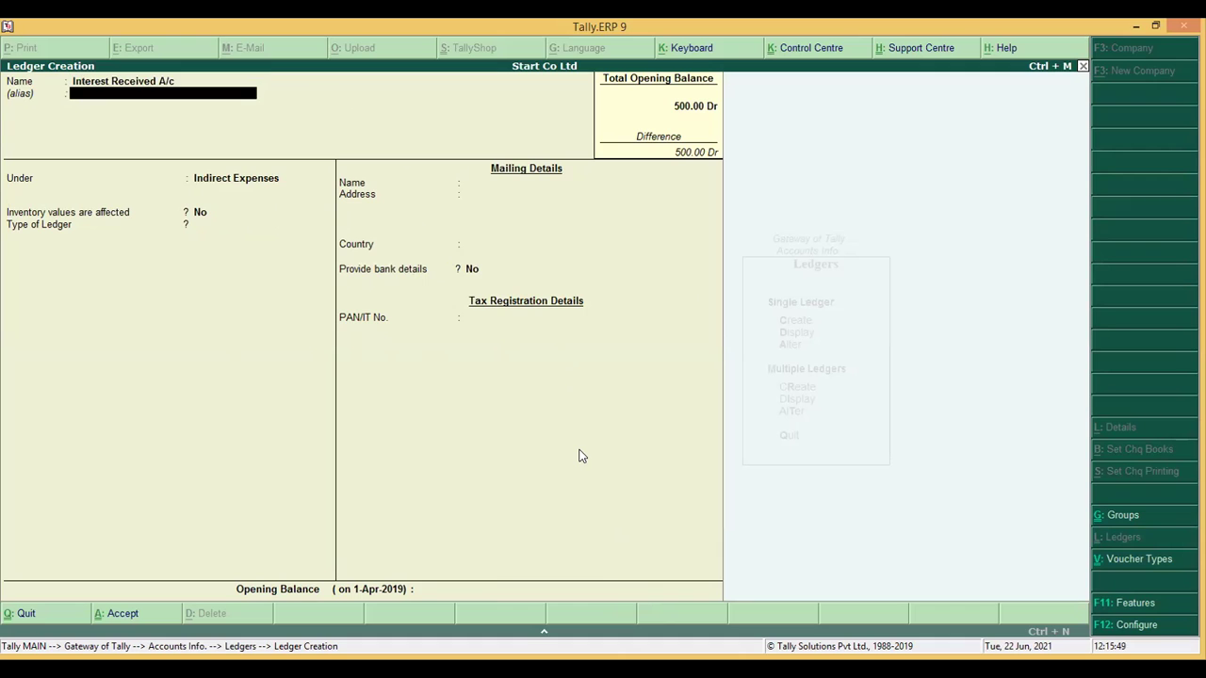
key("Return")
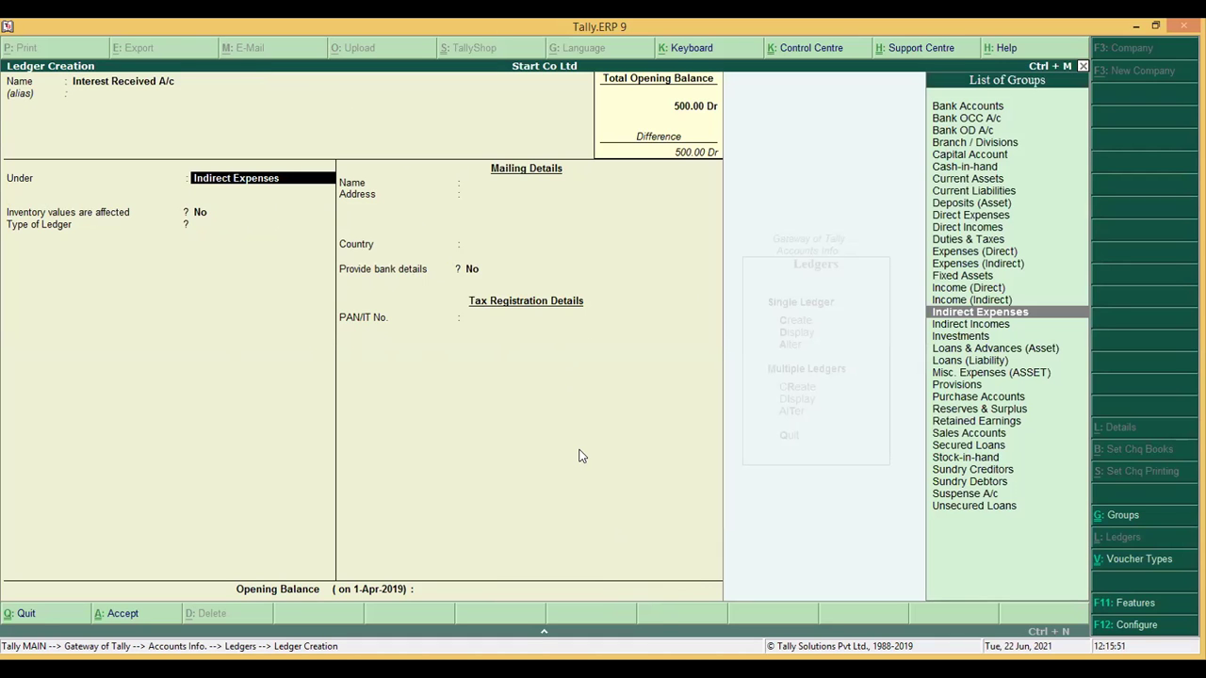
- Assign the Interest Received A/c ledger to the Indirect Incomes group
type("inc")
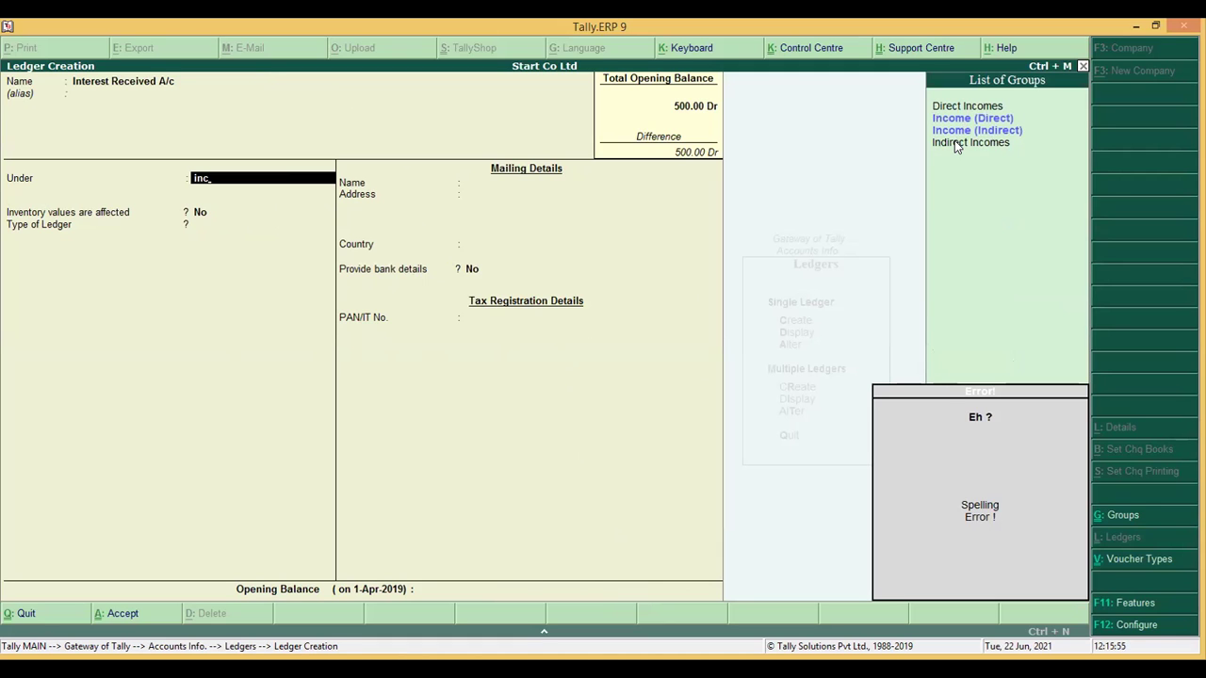
key("BackSpace")
key("BackSpace")
key("BackSpace")
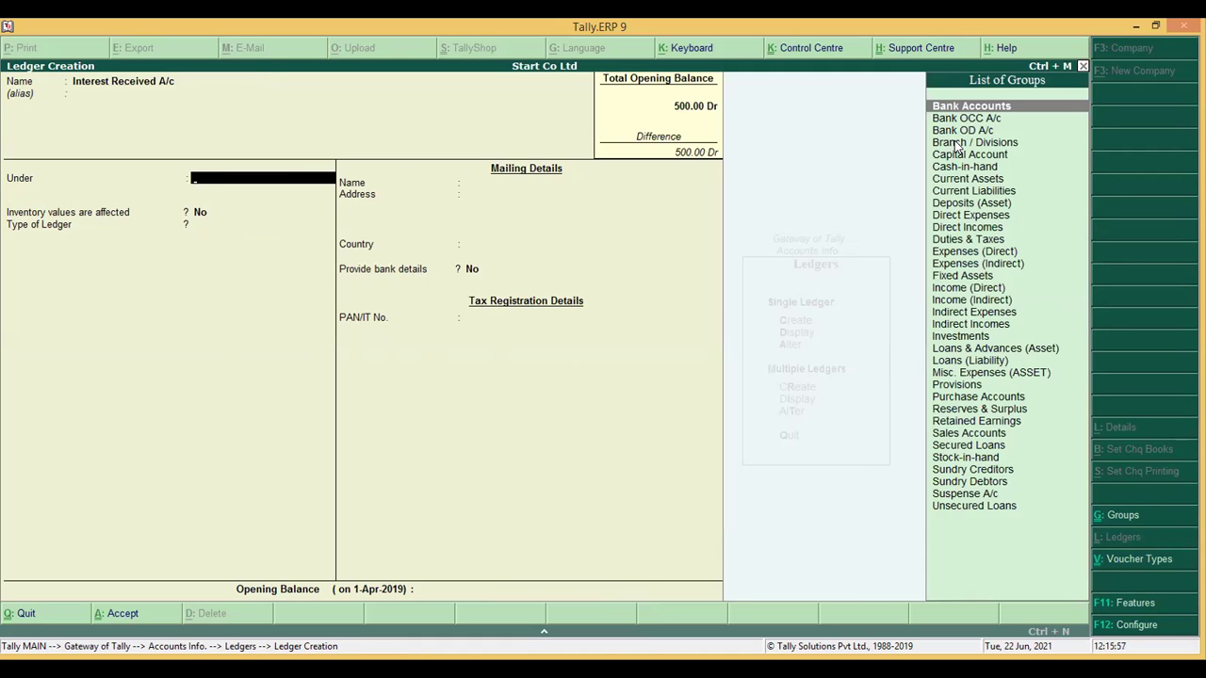
type("ind")
key("Down")
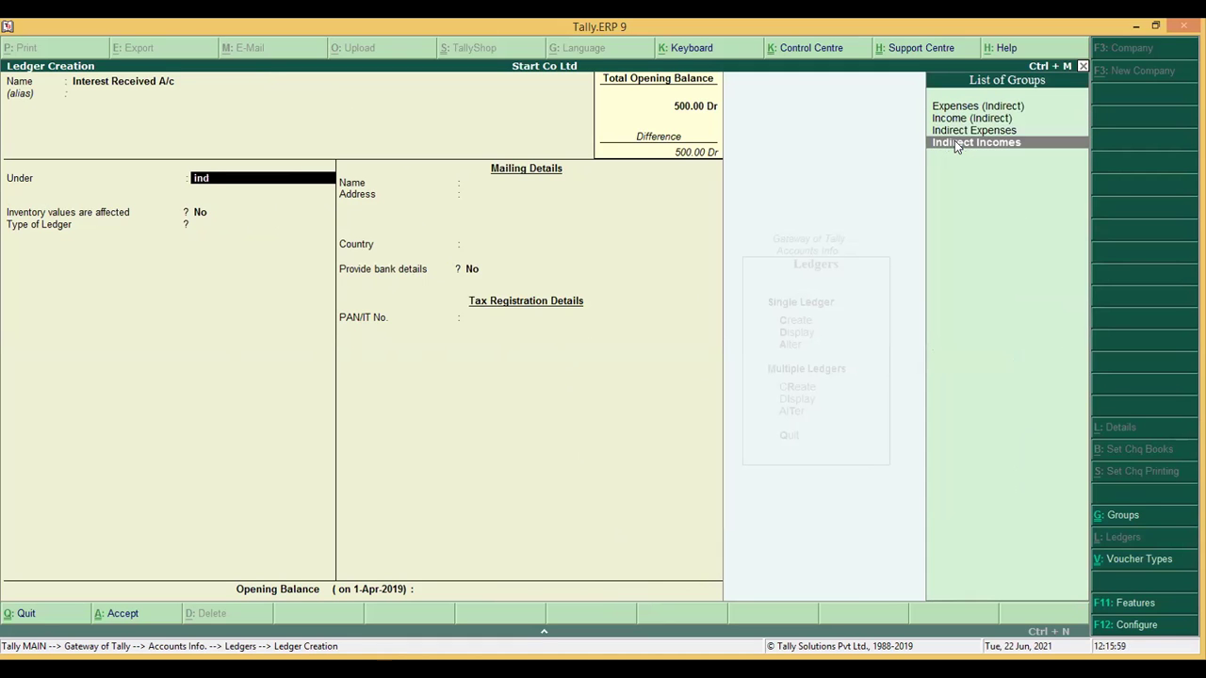
key("Return")
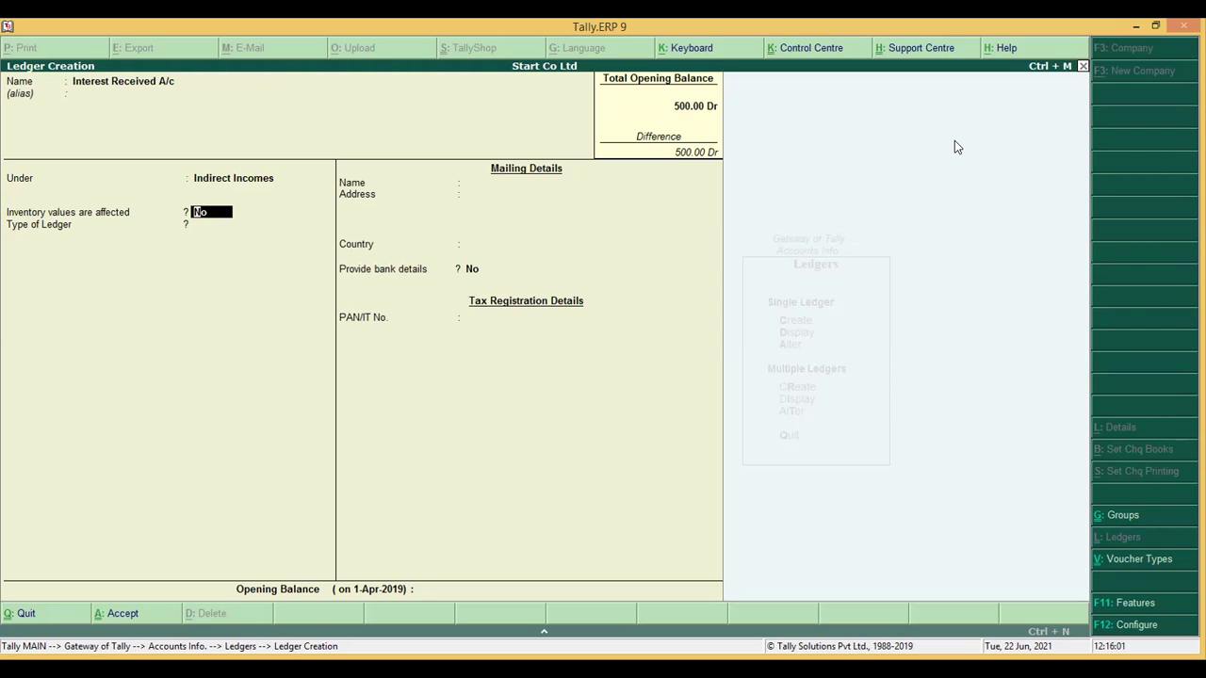
- For Interest Received A/c, keep inventory values affected and bank details at No, with Not Applicable as the type of ledger
key("Return")
key("Return")
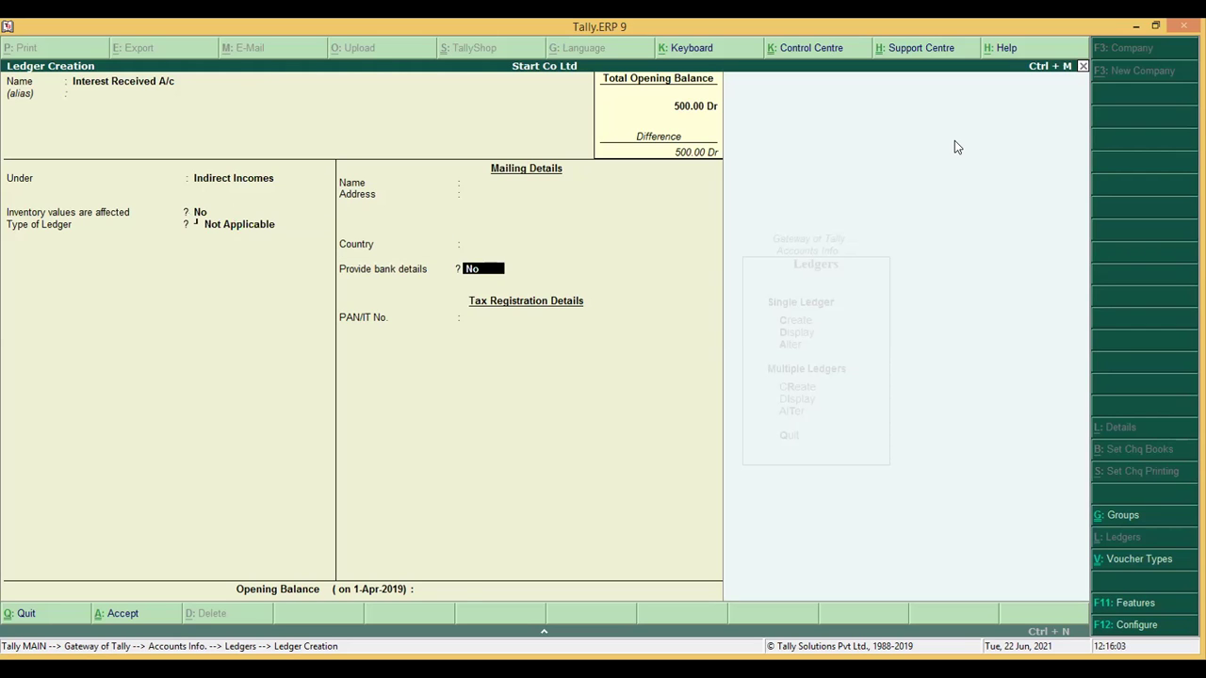
key("Return")
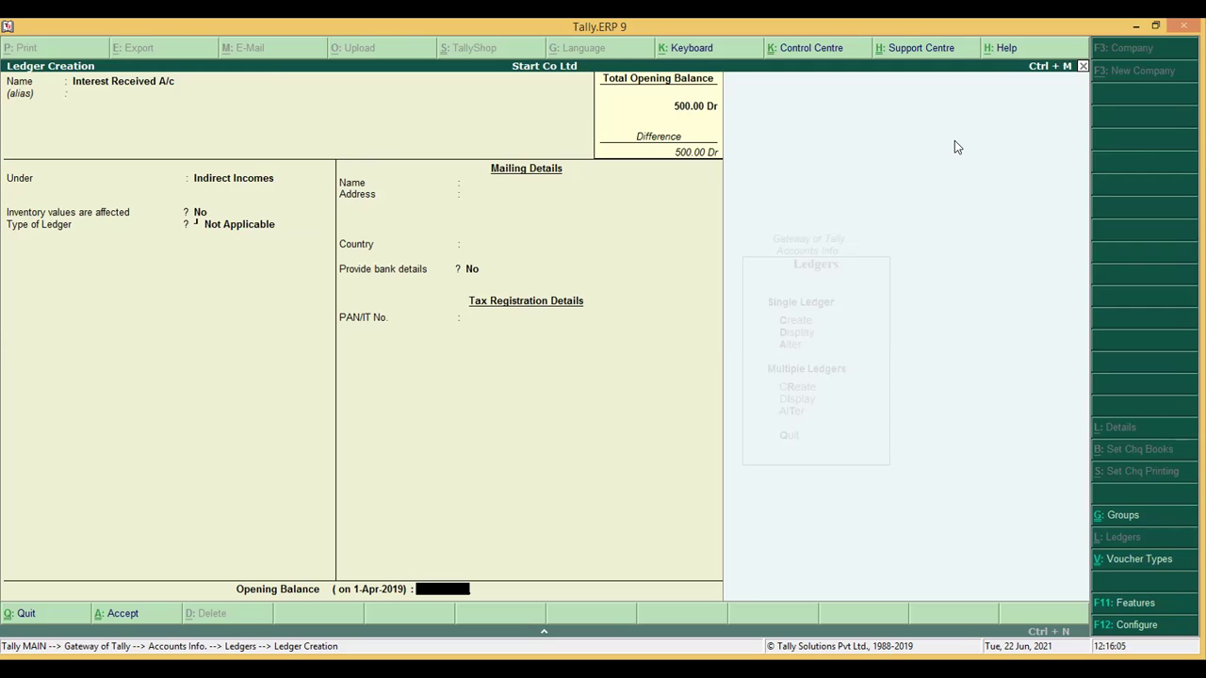
- Save Interest Received A/c with a credit opening balance of 5,000 and quit ledger creation
type("500")
type("5")
key("BackSpace")
type("0")
key("Return")
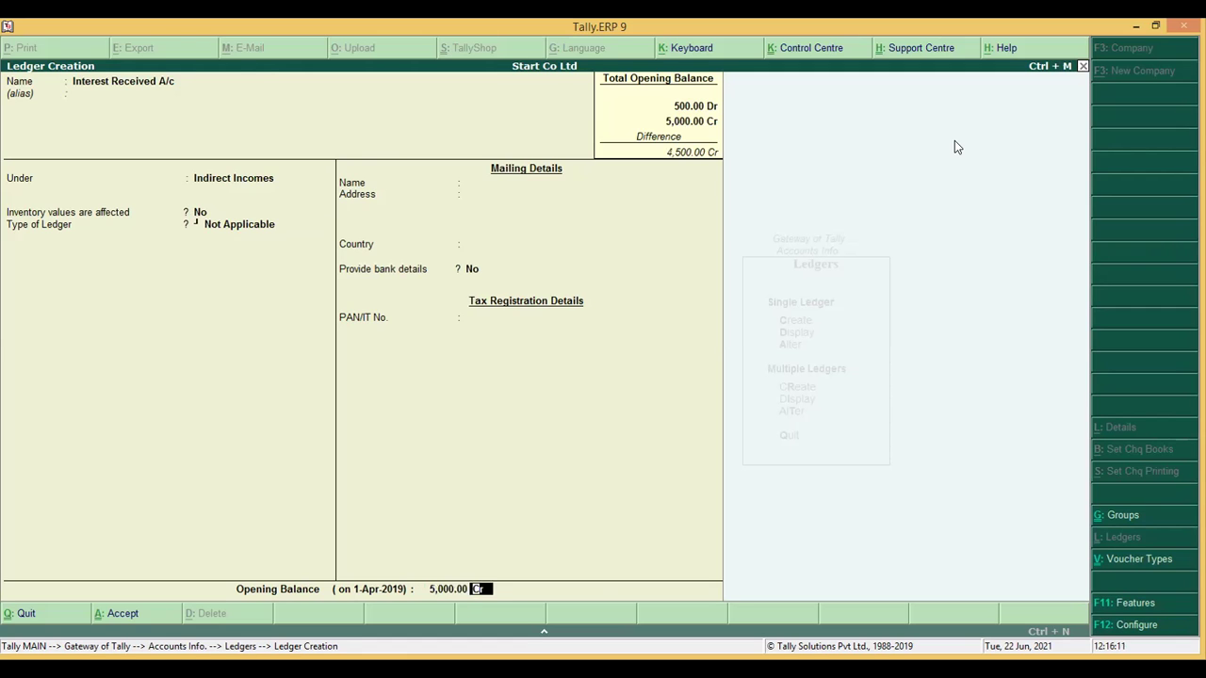
key("Return")
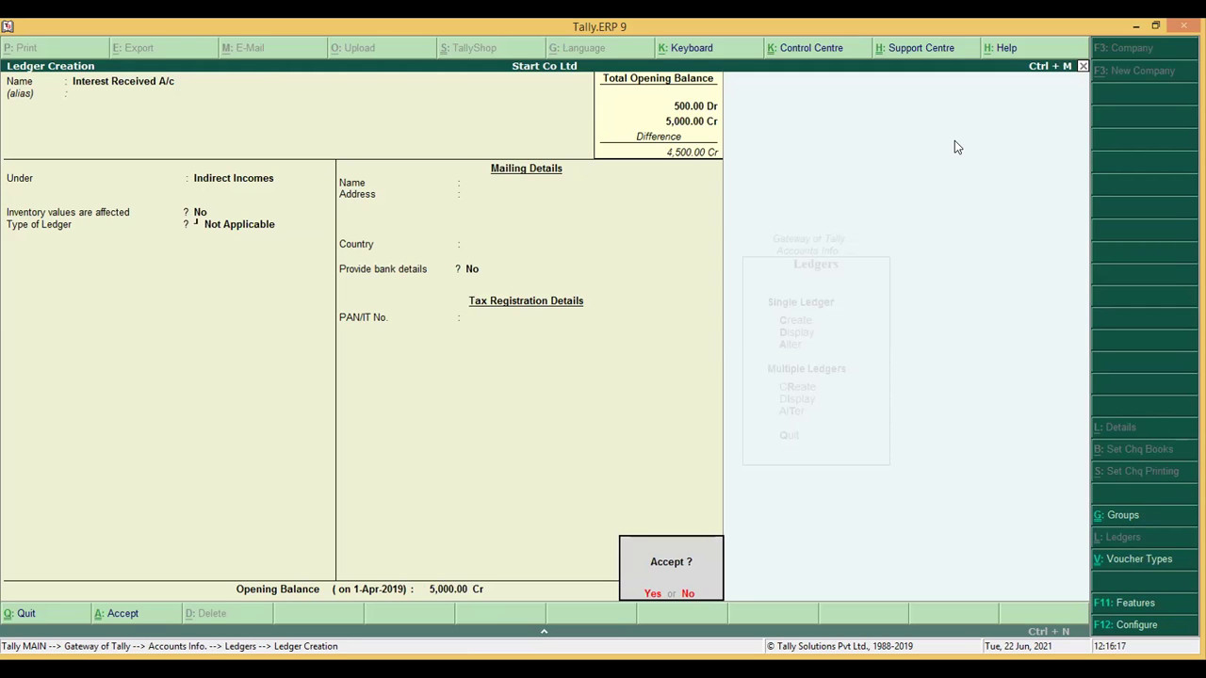
left_click(652, 592)
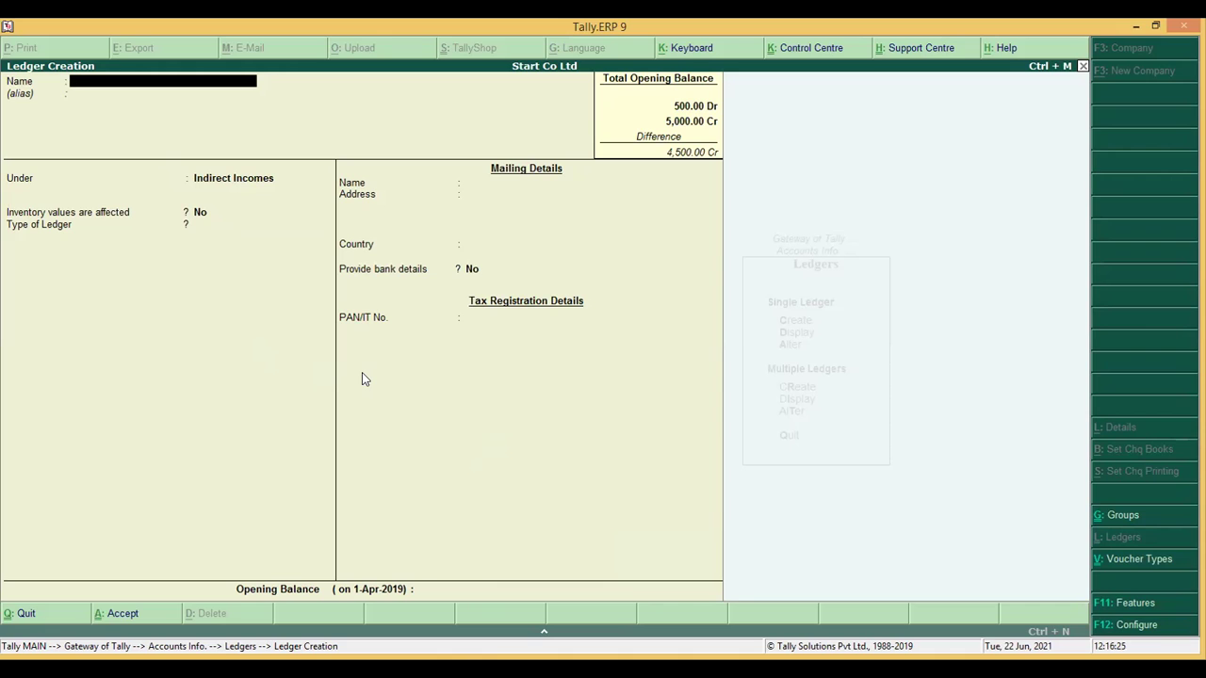
key("Escape")
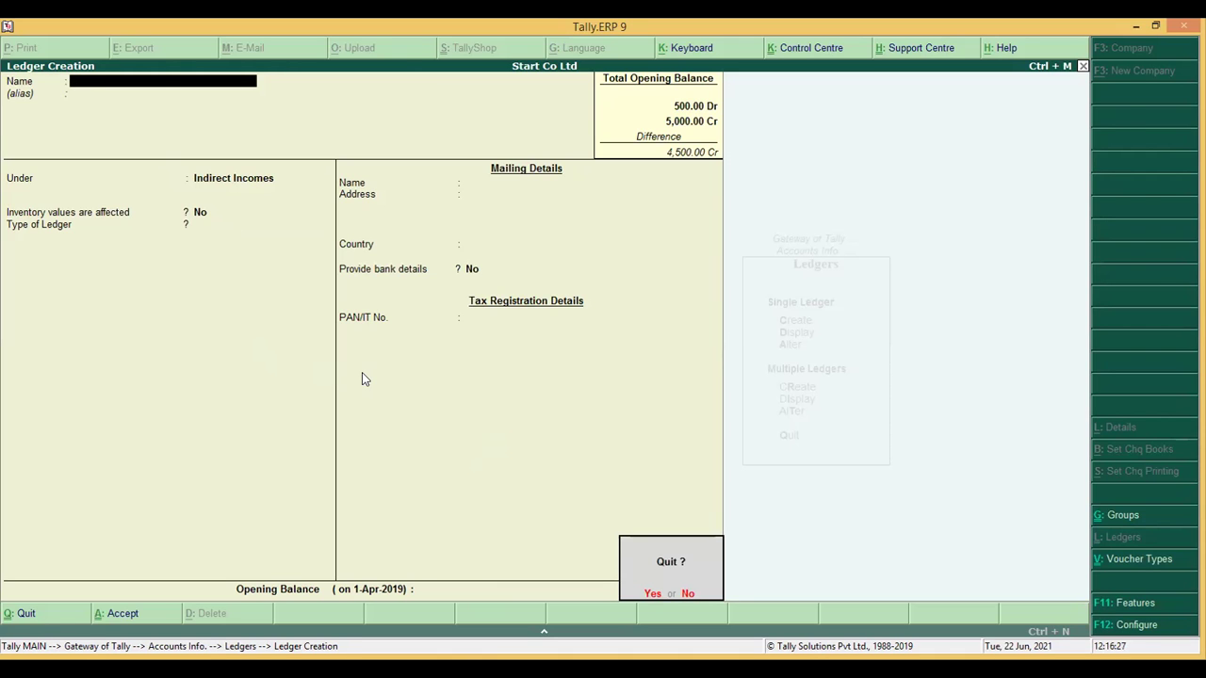
key("y")
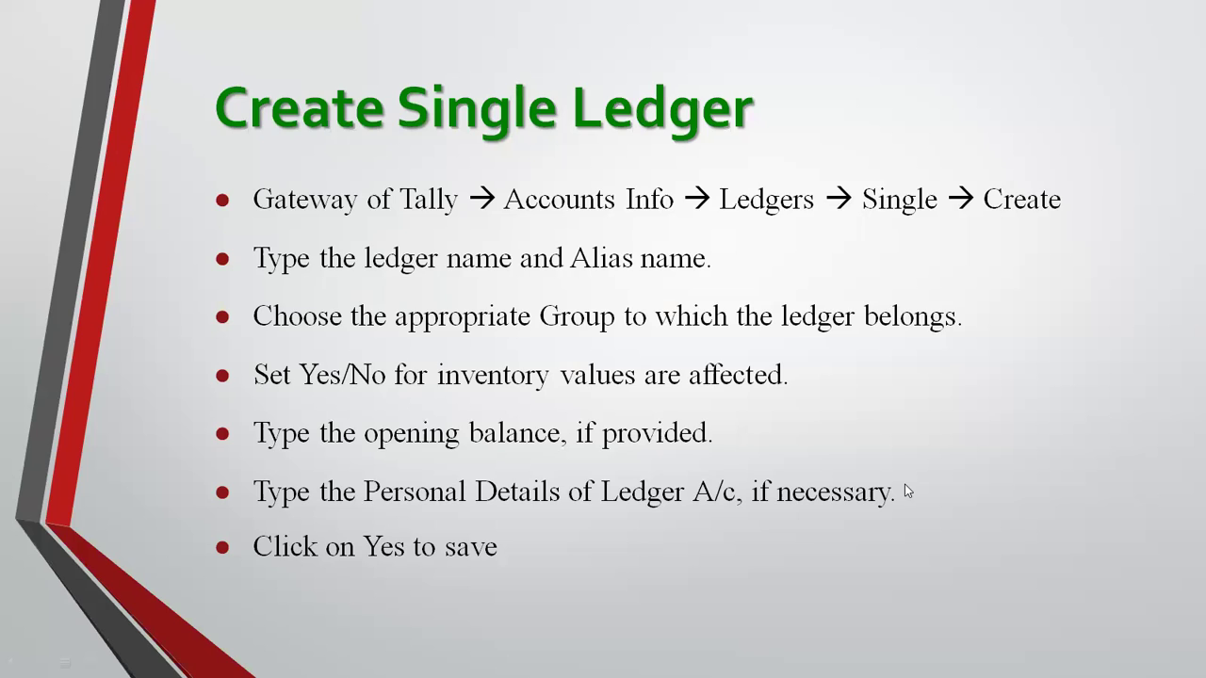
left_click(947, 424)
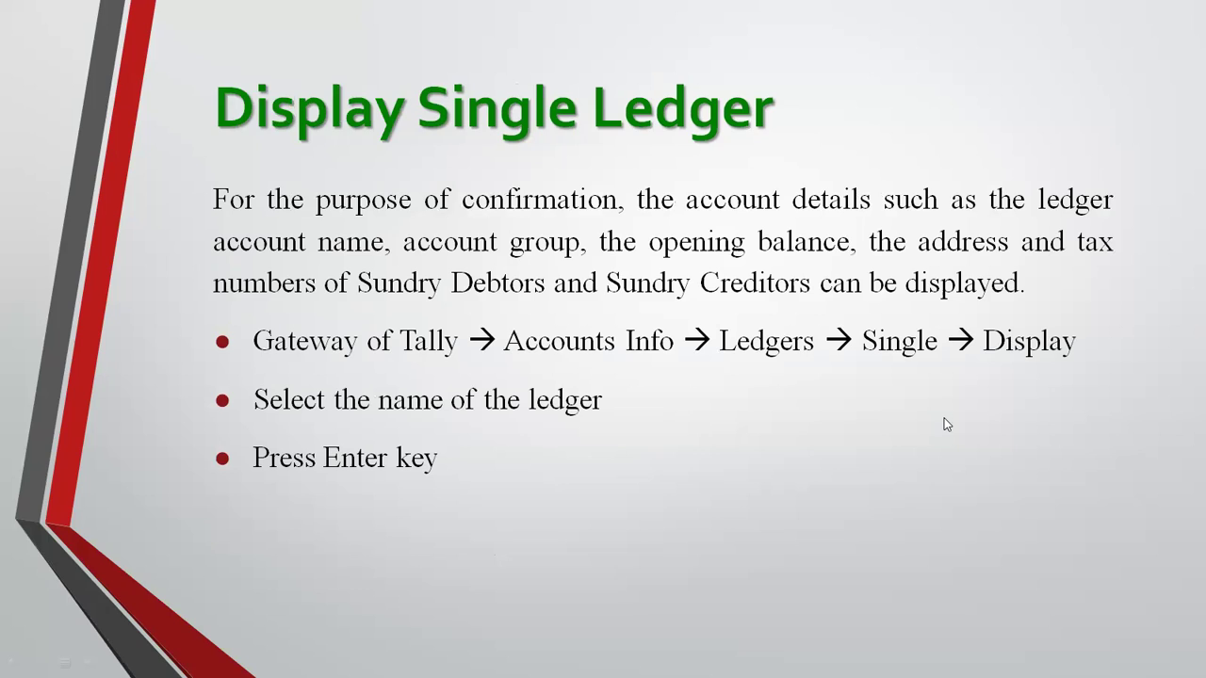